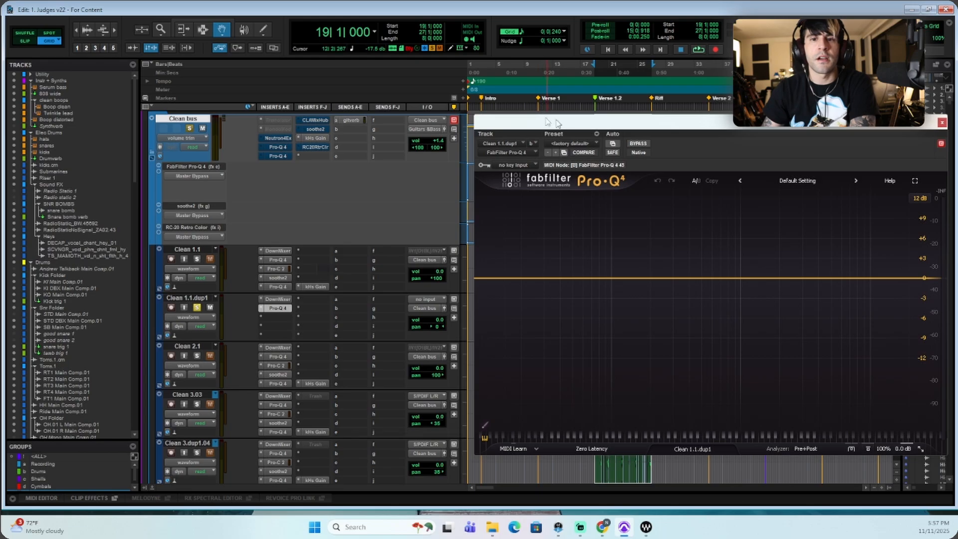
Step: Play the soloed Clean 1.1.dup1 track and add a 12 dB/oct low cut at about 115 Hz in Pro-Q 4
{"action": "left_click_drag", "start_coordinate": [558, 124], "coordinate": [383, 90]}
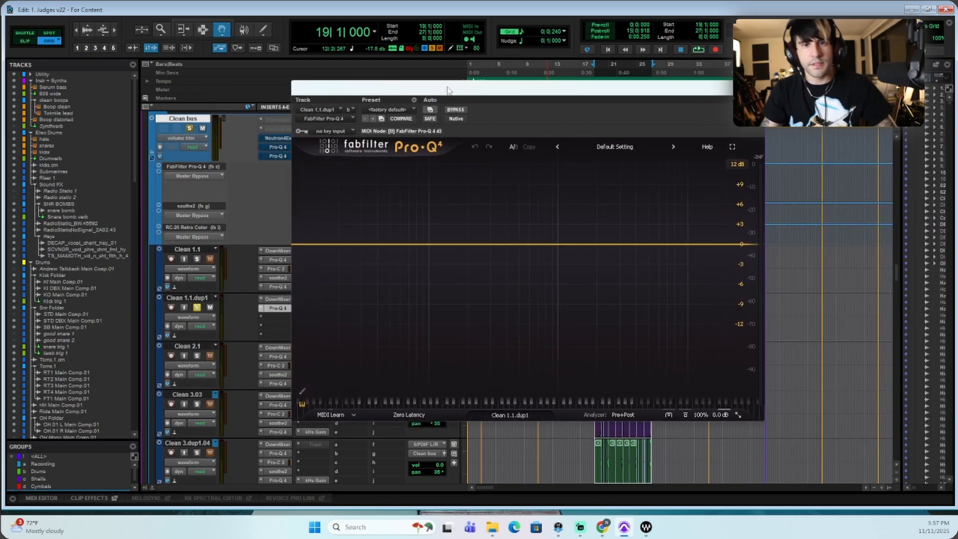
{"action": "key", "text": "space"}
{"action": "double_click", "coordinate": [436, 249]}
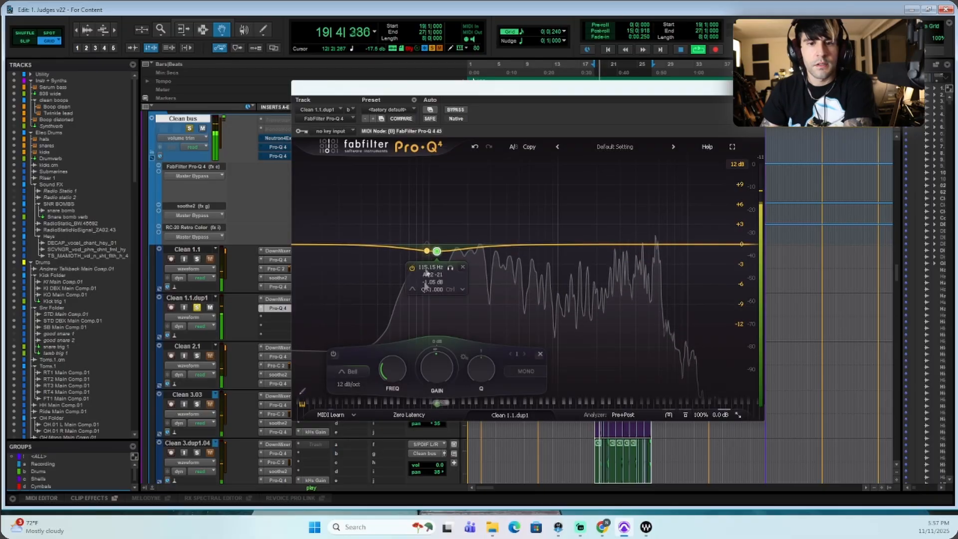
{"action": "left_click", "coordinate": [434, 299]}
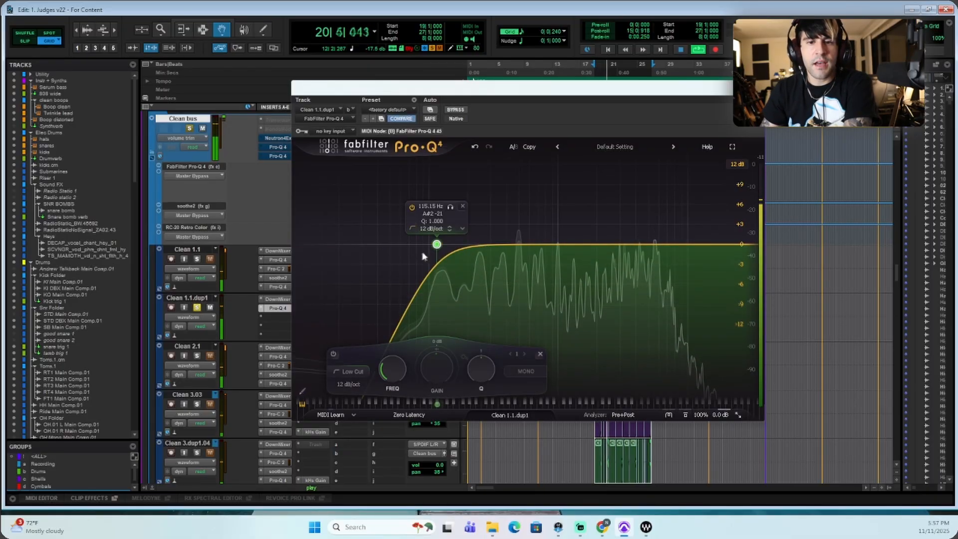
Step: Add a low shelf band at about 585 Hz with a gain of about -5.6 dB, stop playback and close the EQ
{"action": "double_click", "coordinate": [505, 241]}
{"action": "left_click_drag", "start_coordinate": [516, 205], "coordinate": [468, 207]}
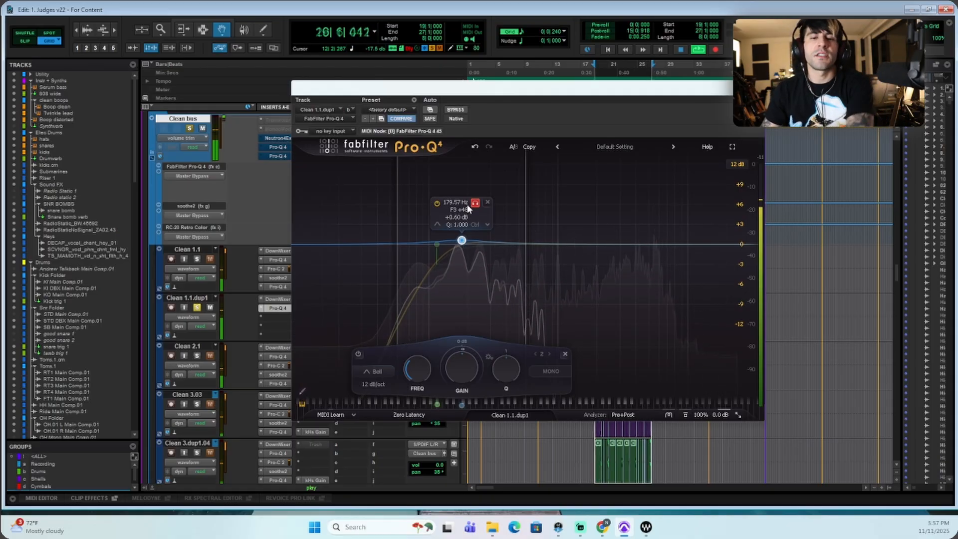
{"action": "left_click", "coordinate": [373, 371]}
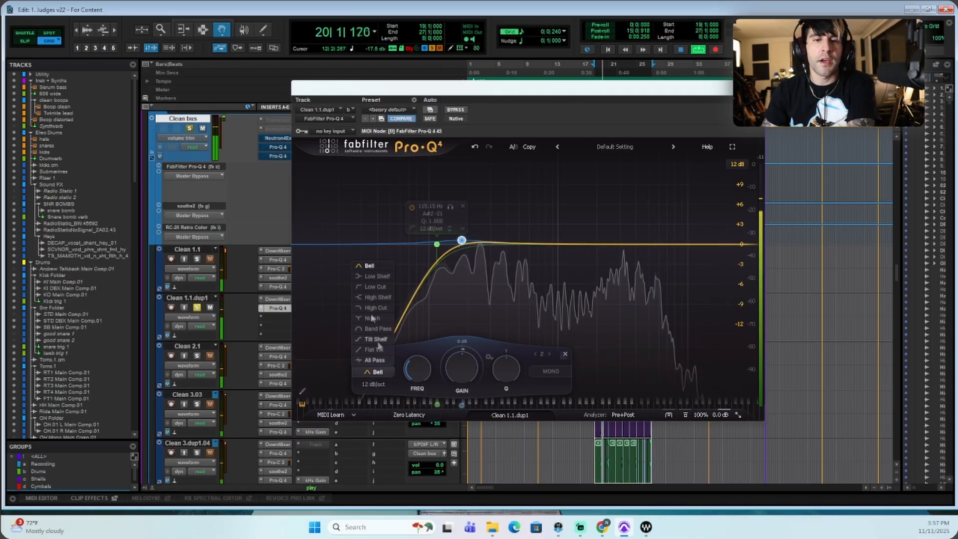
{"action": "left_click", "coordinate": [375, 277]}
{"action": "left_click_drag", "start_coordinate": [460, 244], "coordinate": [513, 264]}
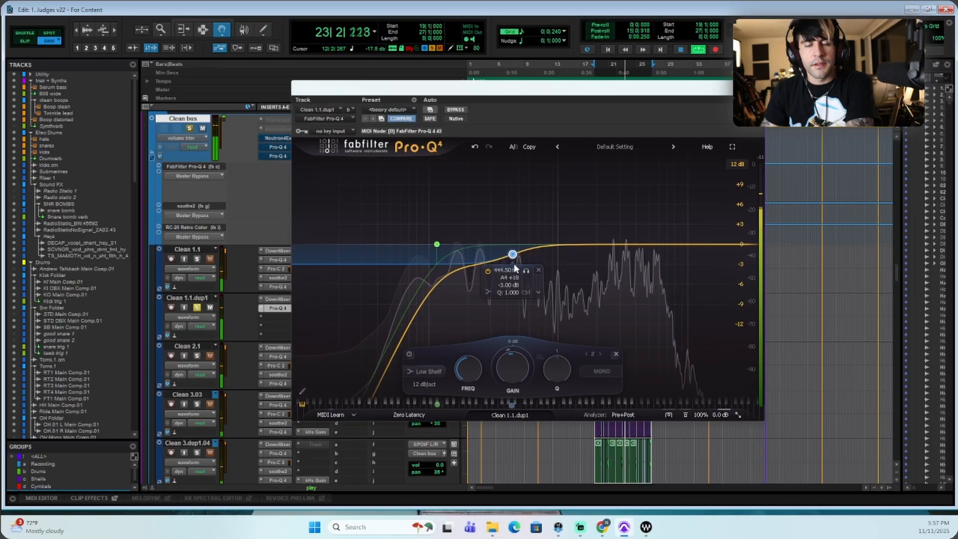
{"action": "left_click_drag", "start_coordinate": [515, 269], "coordinate": [529, 280]}
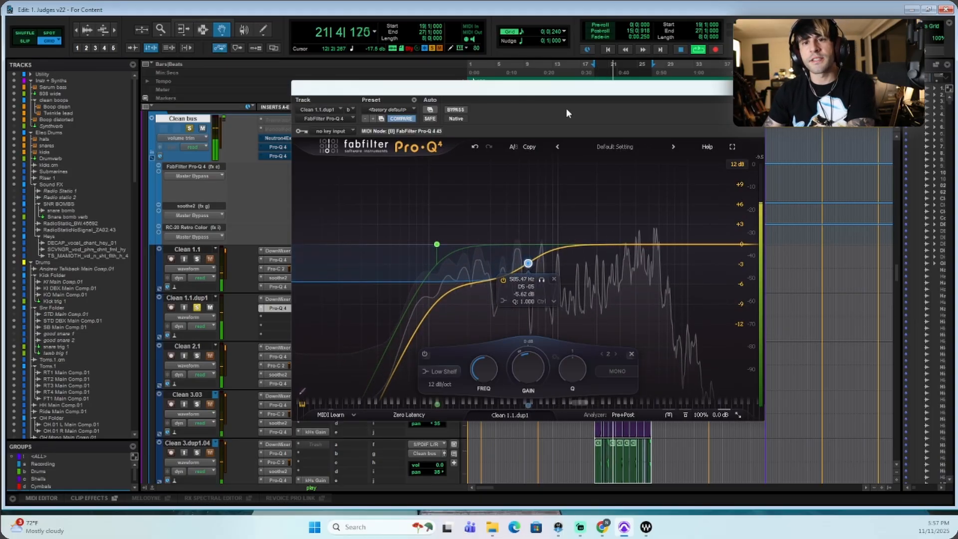
{"action": "key", "text": "space"}
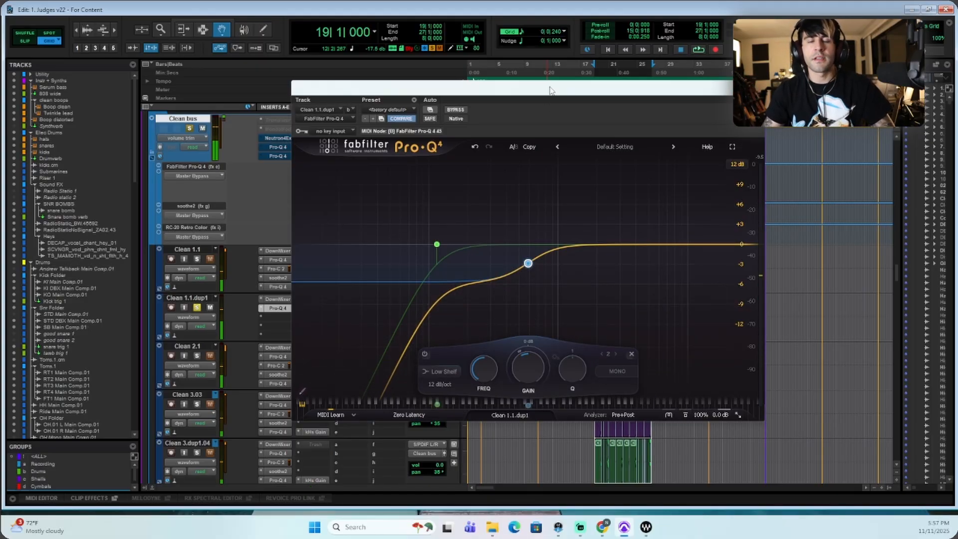
{"action": "key", "text": "ctrl+w"}
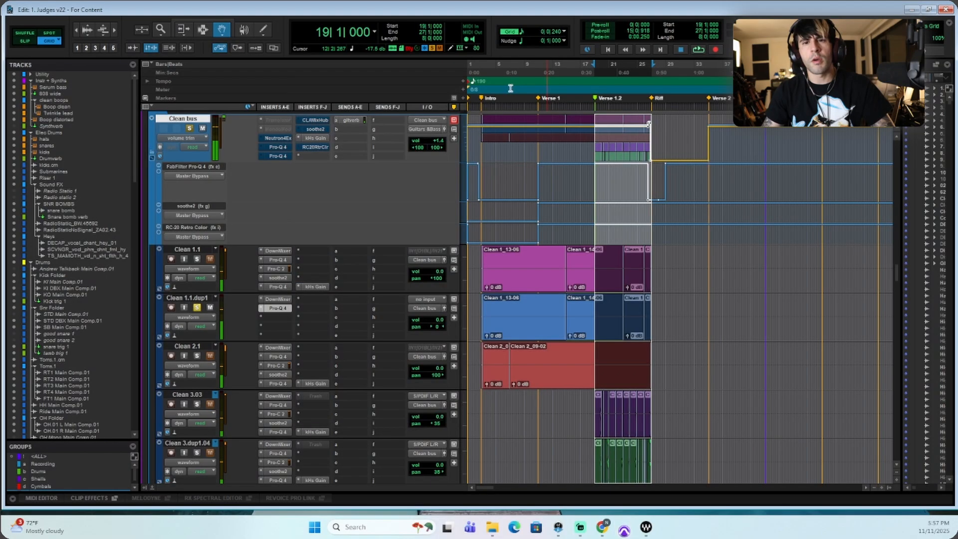
Step: Play from the start of Verse 1 and add a slight treble bell boost to the duplicate's Pro-Q 4, shifting it lower in frequency
{"action": "left_click", "coordinate": [541, 182]}
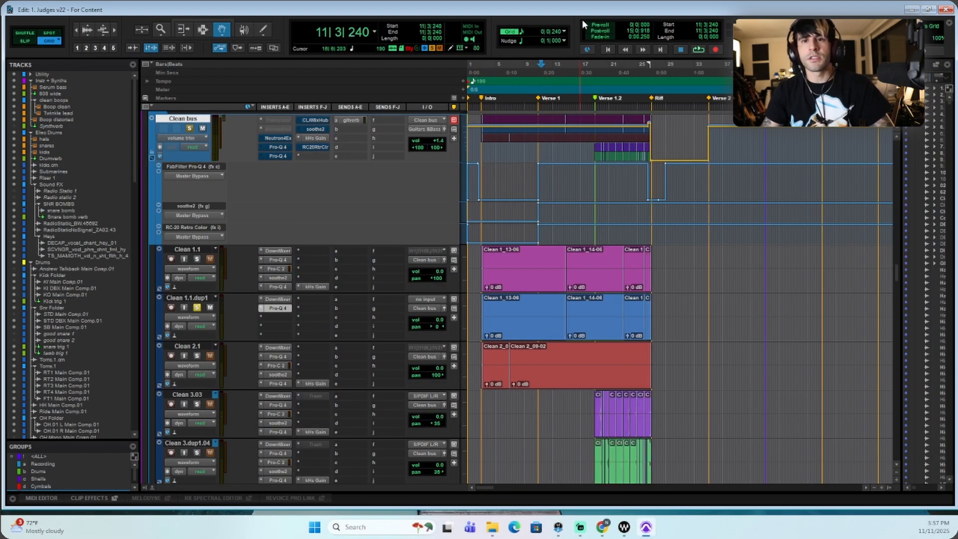
{"action": "left_click", "coordinate": [278, 308]}
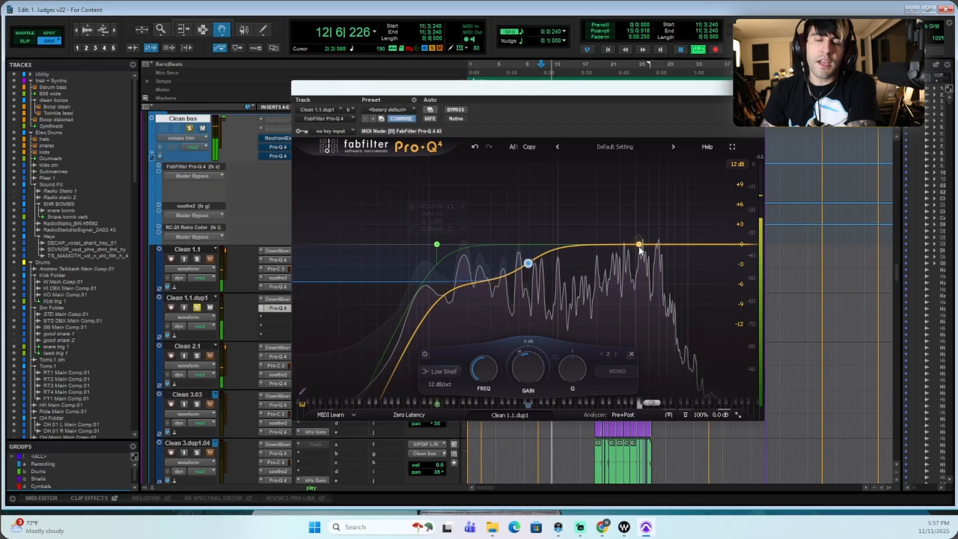
{"action": "left_click", "coordinate": [668, 246]}
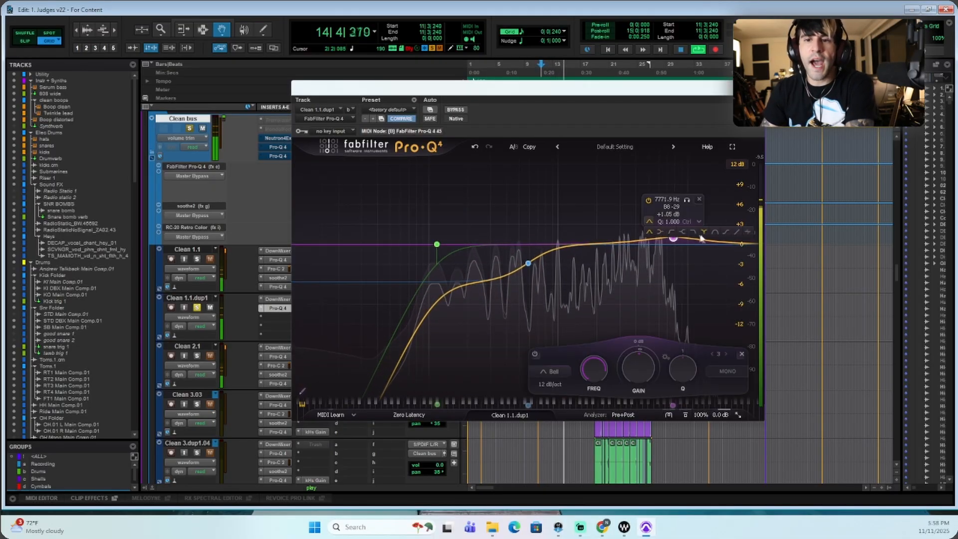
{"action": "left_click_drag", "start_coordinate": [679, 236], "coordinate": [619, 239]}
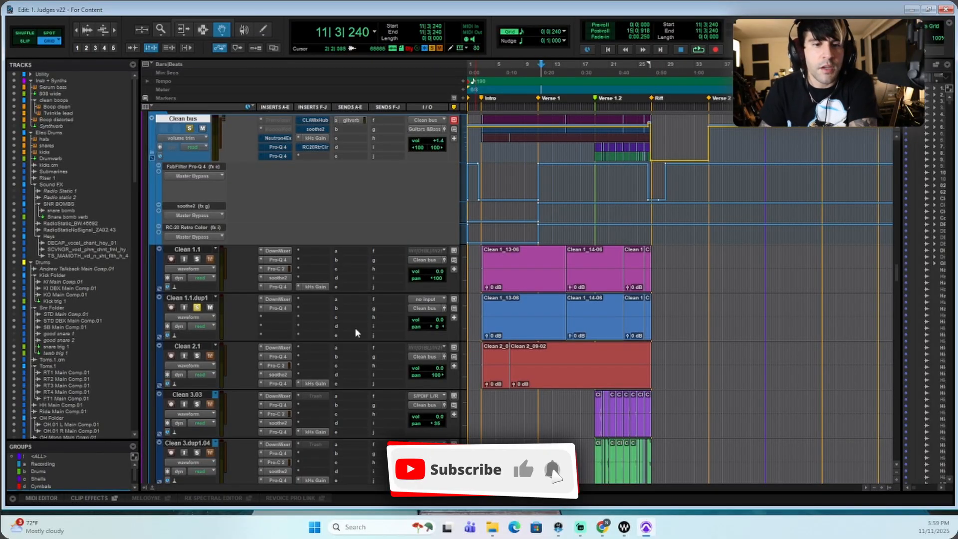
Step: Insert FabFilter Pro-C 2 after Pro-Q 4 on the Clean 1.1.dup1 track and start playback
{"action": "left_click", "coordinate": [275, 318]}
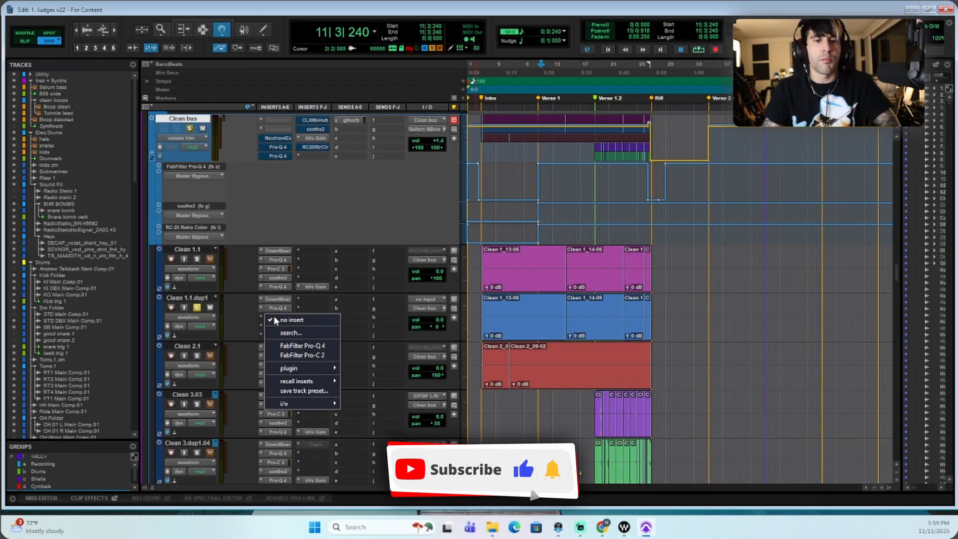
{"action": "left_click", "coordinate": [302, 355]}
{"action": "left_click_drag", "start_coordinate": [316, 81], "coordinate": [340, 67]}
{"action": "key", "text": "space"}
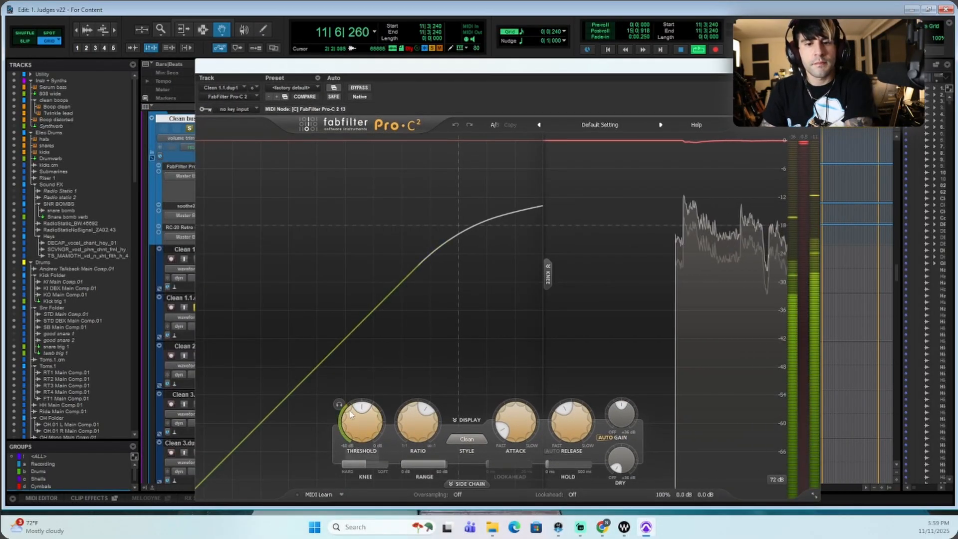
Step: Lower the compressor's threshold to about -33 dB and slightly lengthen its attack time
{"action": "left_click_drag", "start_coordinate": [349, 416], "coordinate": [348, 437]}
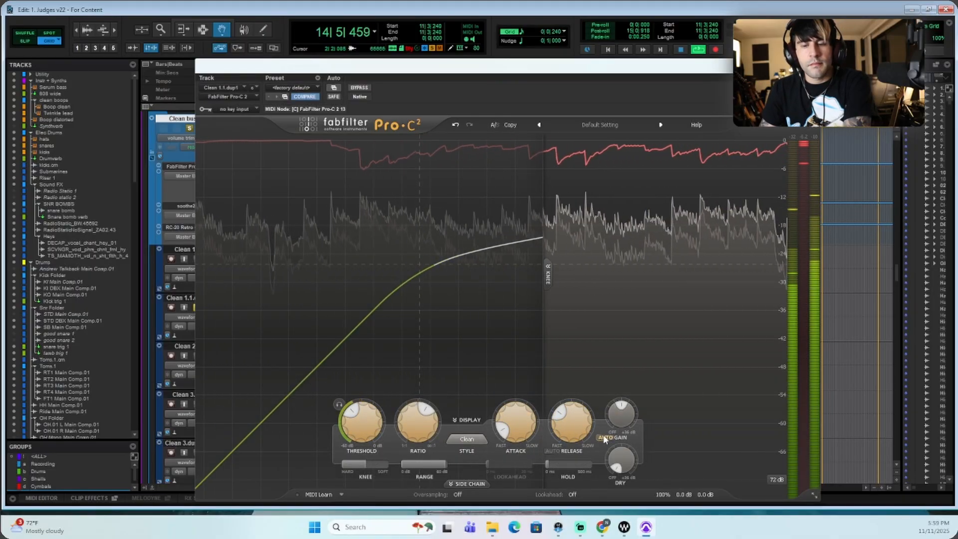
{"action": "scroll", "coordinate": [352, 420], "scroll_direction": "down", "scroll_amount": 10}
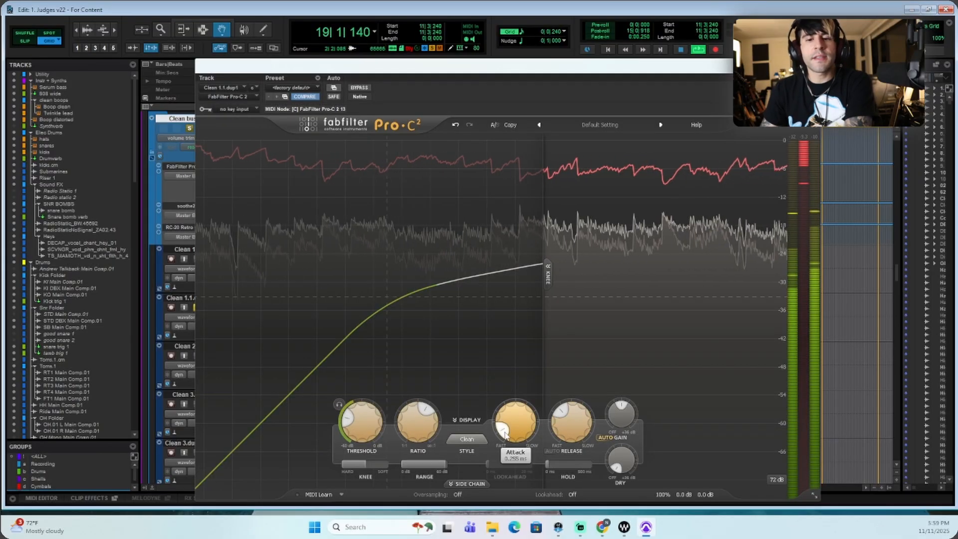
{"action": "scroll", "coordinate": [504, 434], "scroll_direction": "up", "scroll_amount": 3}
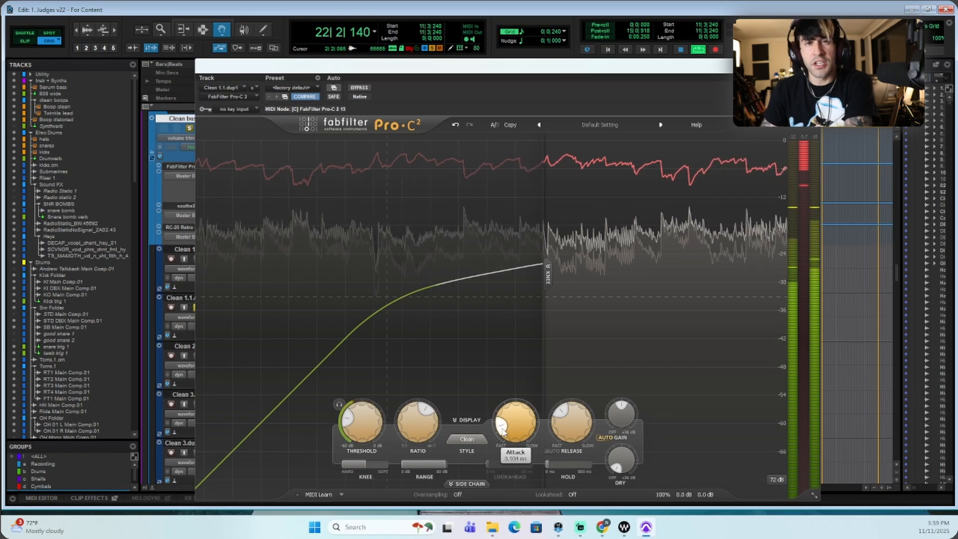
{"action": "mouse_move", "coordinate": [568, 418]}
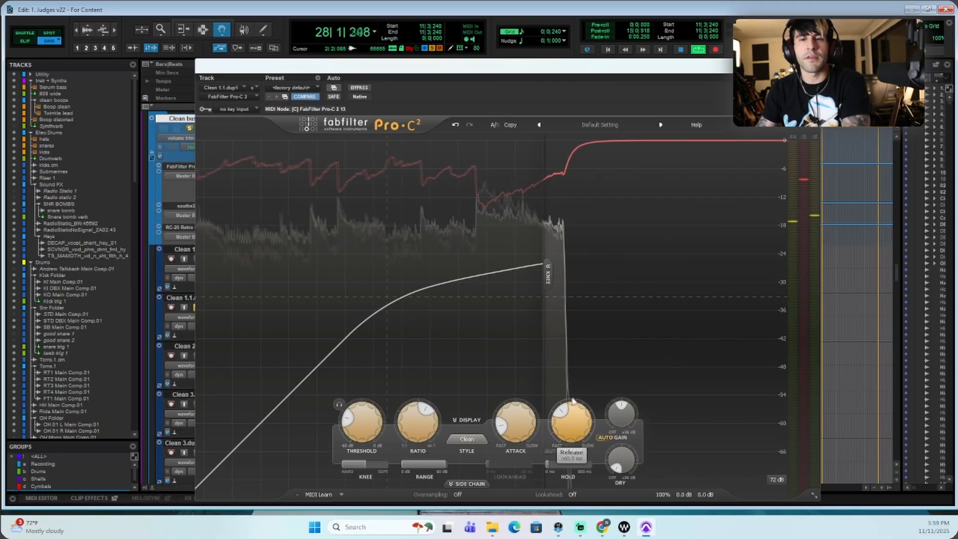
Step: Compare the guitar with and without the Pro-C 2 compression during playback from Verse 1
{"action": "left_click_drag", "start_coordinate": [555, 66], "coordinate": [559, 188]}
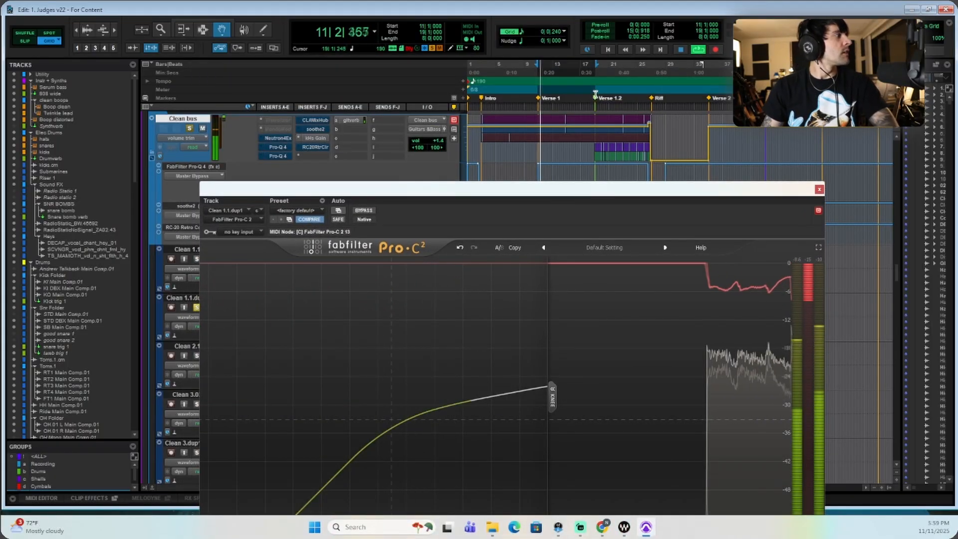
{"action": "left_click_drag", "start_coordinate": [554, 188], "coordinate": [575, 59]}
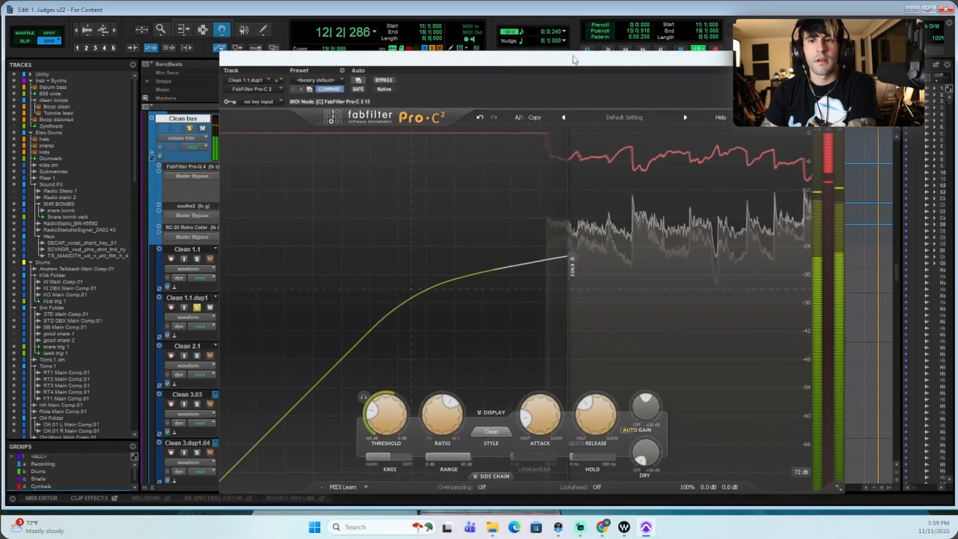
{"action": "left_click", "coordinate": [391, 81]}
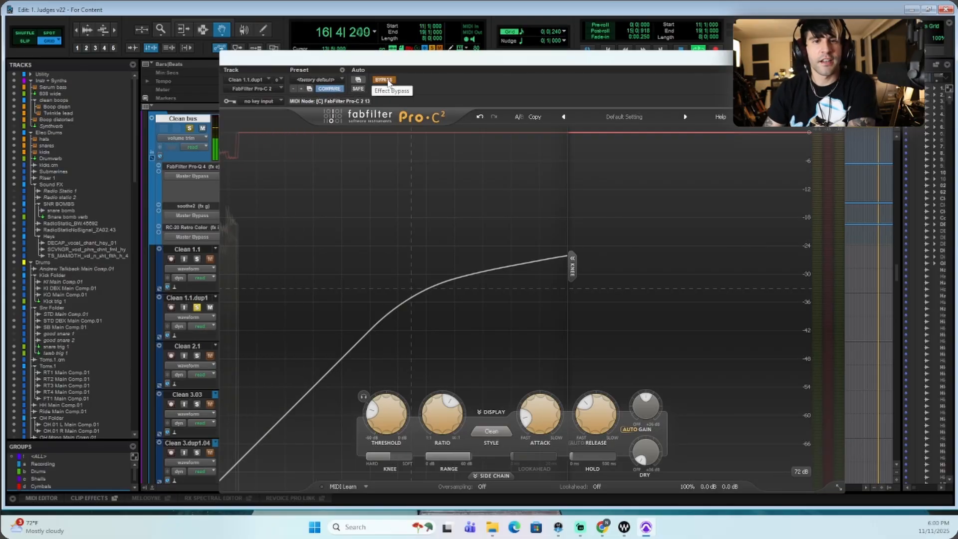
{"action": "left_click", "coordinate": [385, 81]}
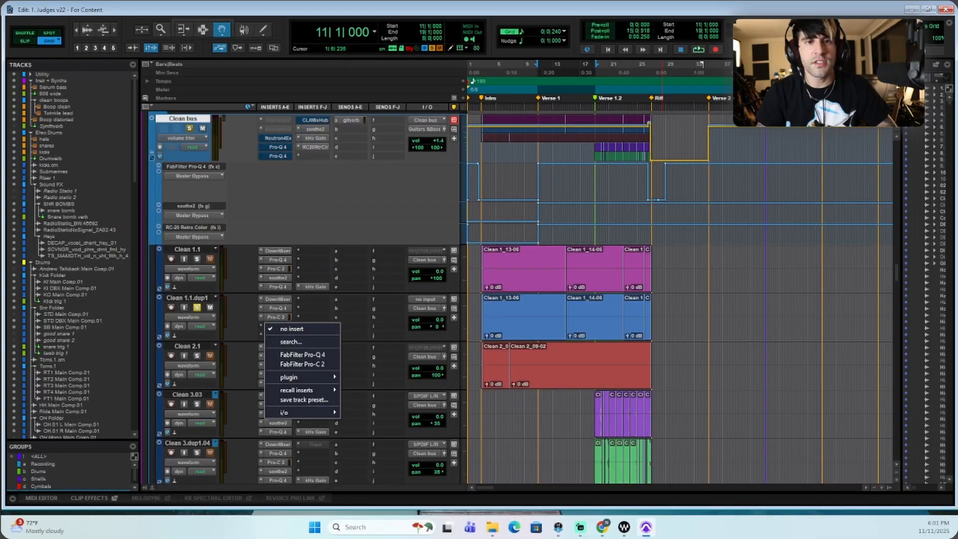
Step: Insert the C4 (mono) multiband processor after Pro-C 2 on the Clean 1.1.dup1 track
{"action": "left_click", "coordinate": [308, 19]}
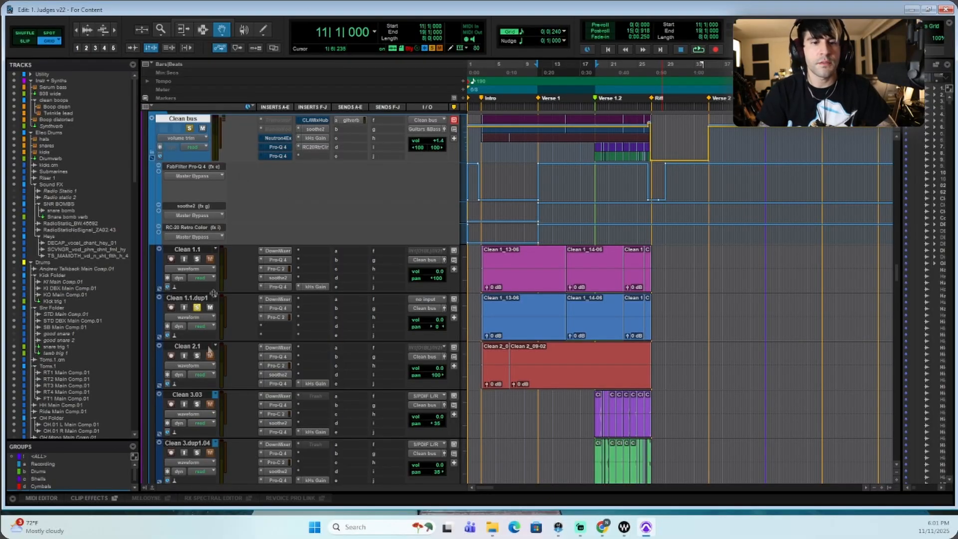
{"action": "left_click", "coordinate": [274, 327]}
{"action": "type", "text": "c4"}
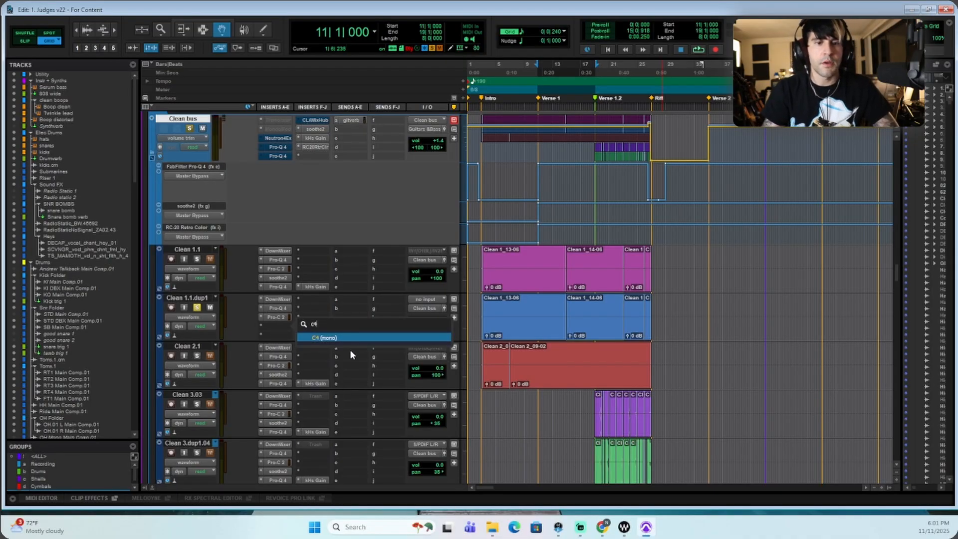
{"action": "left_click", "coordinate": [336, 336]}
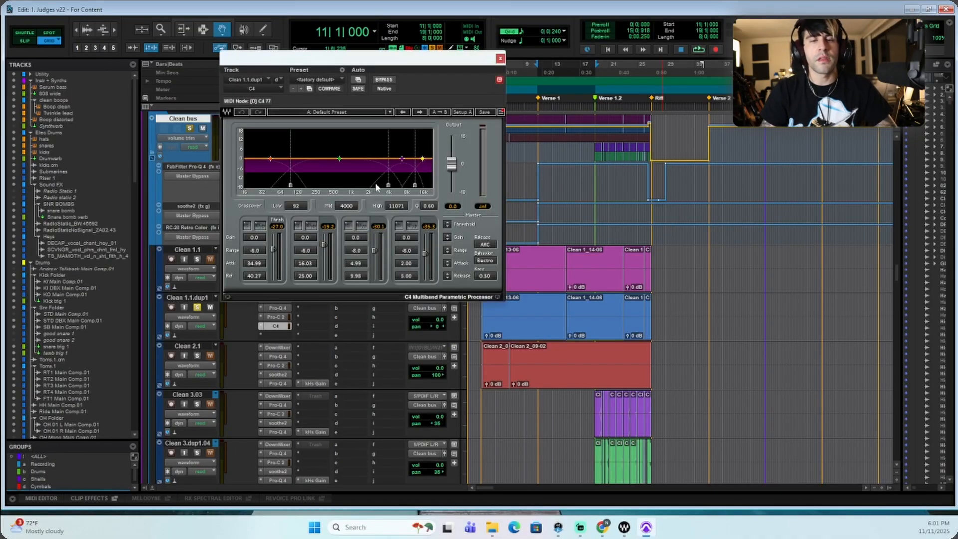
{"action": "left_click_drag", "start_coordinate": [373, 74], "coordinate": [406, 78]}
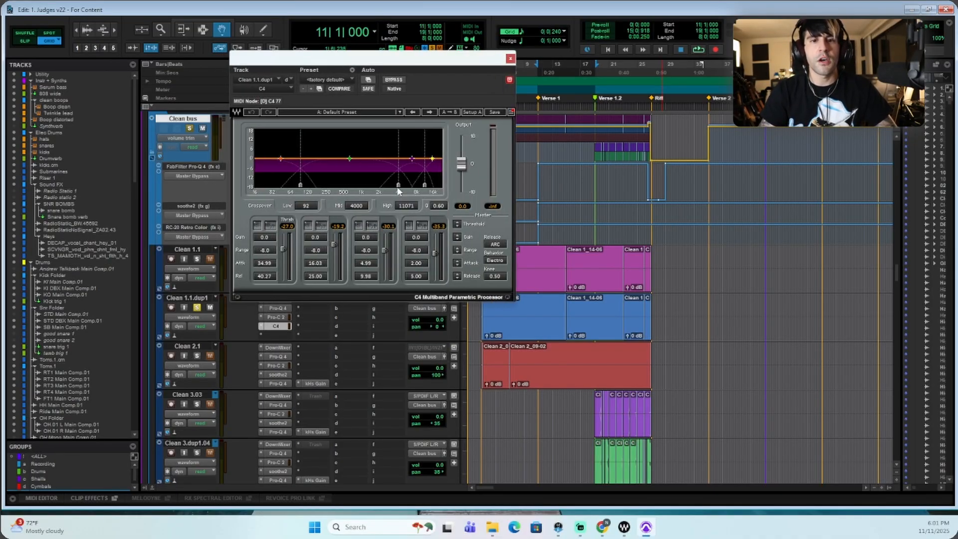
Step: Audition C4's second band soloed, setting its crossovers to 53 and 761 Hz, threshold to -27.3 and gain to 1.1
{"action": "left_click", "coordinate": [308, 225]}
{"action": "key", "text": "space"}
{"action": "left_click_drag", "start_coordinate": [436, 204], "coordinate": [420, 187]}
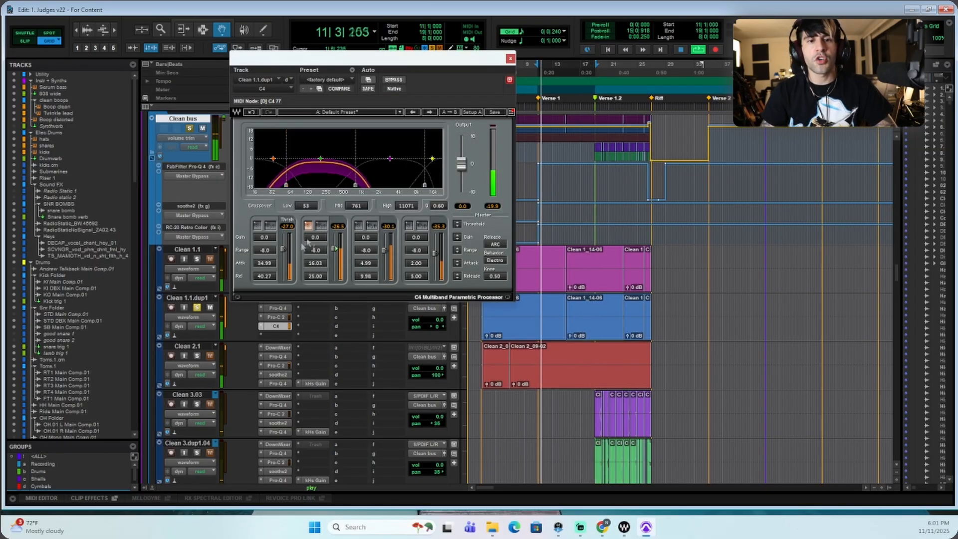
{"action": "left_click_drag", "start_coordinate": [315, 238], "coordinate": [334, 250]}
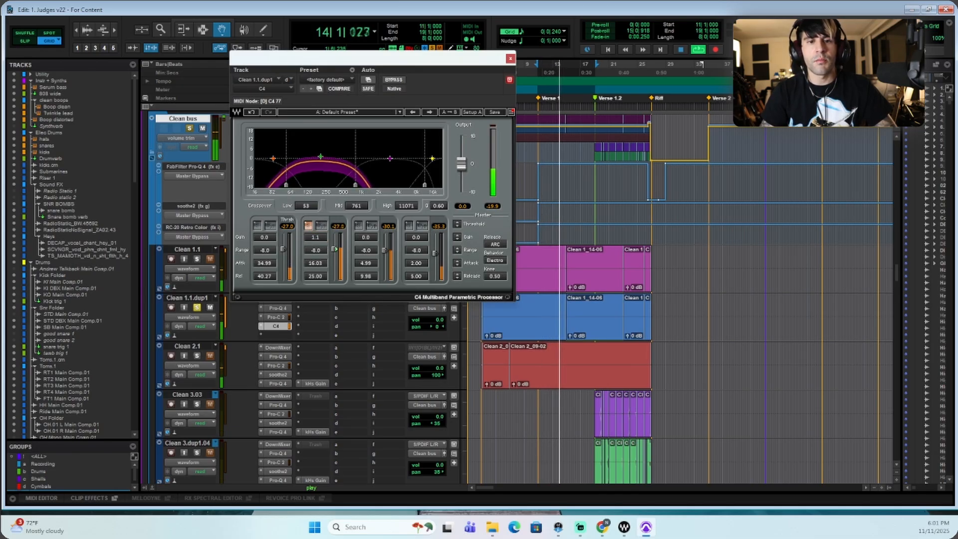
{"action": "left_click", "coordinate": [308, 226]}
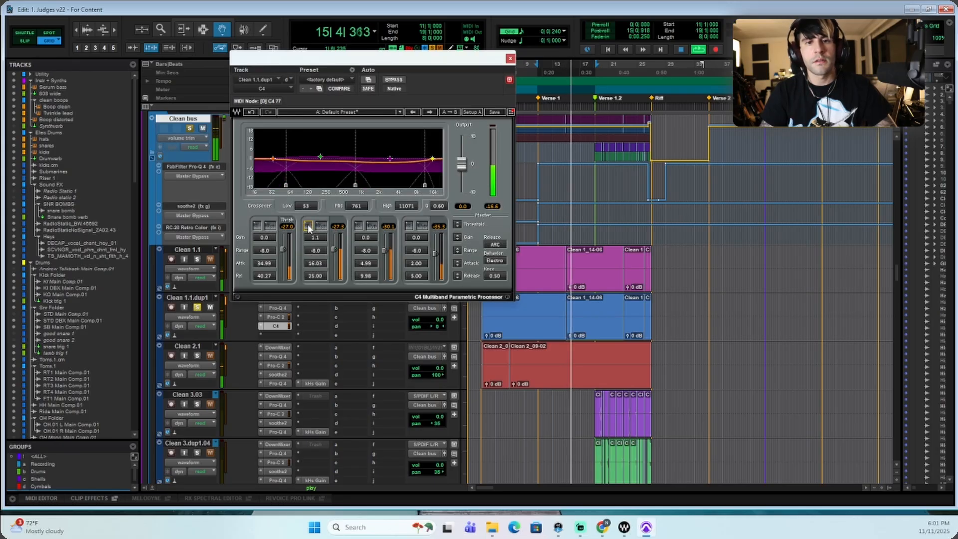
Step: Bypass C4's two highest bands and close the plugin
{"action": "left_click", "coordinate": [373, 227]}
{"action": "left_click", "coordinate": [422, 227]}
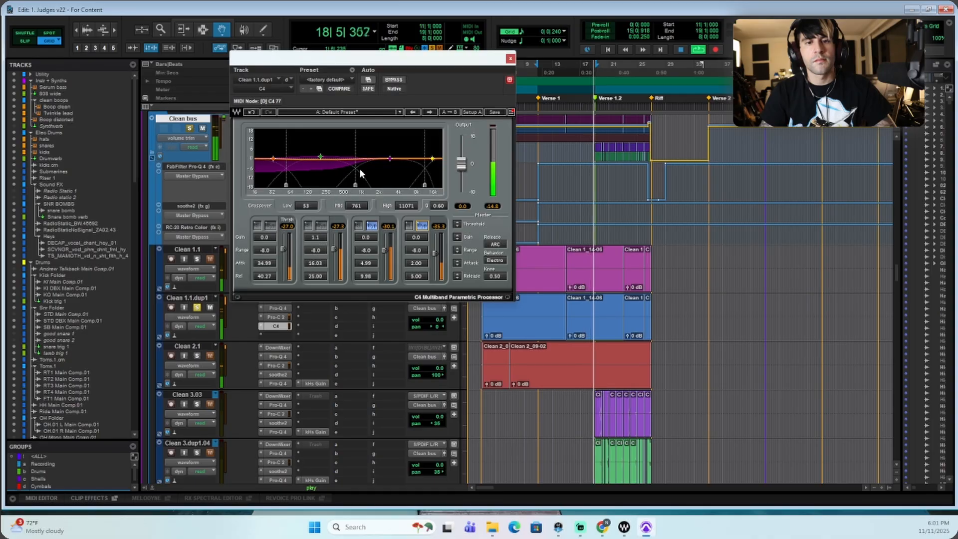
{"action": "left_click", "coordinate": [510, 58]}
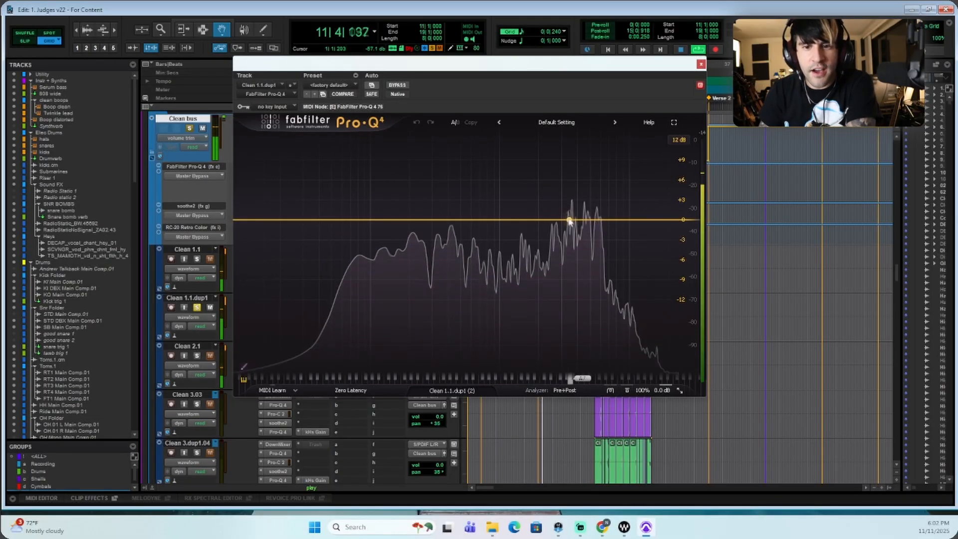
Step: Add a bell band at about 3524 Hz with 0 dB gain in the second Pro-Q 4 and make it a dynamic cut
{"action": "left_click", "coordinate": [570, 224]}
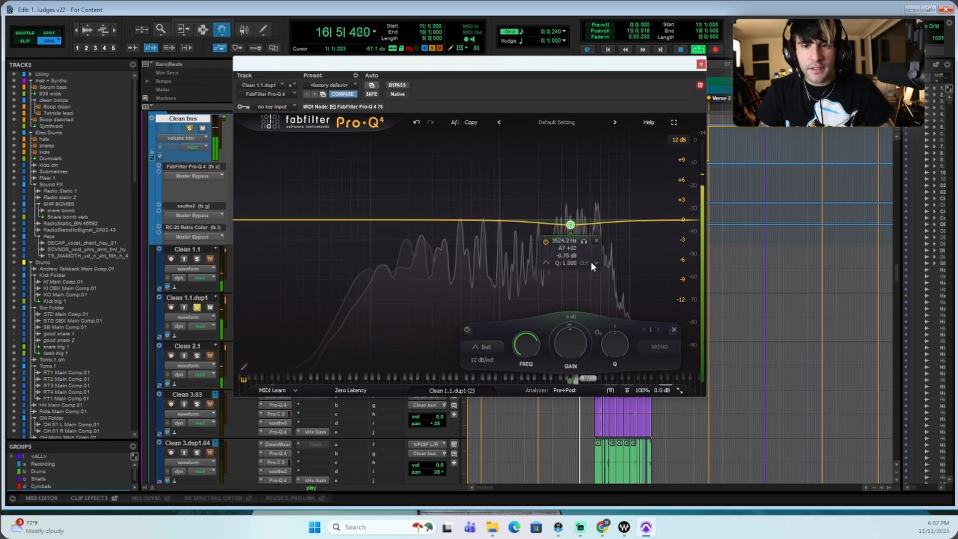
{"action": "left_click", "coordinate": [572, 349], "text": "alt"}
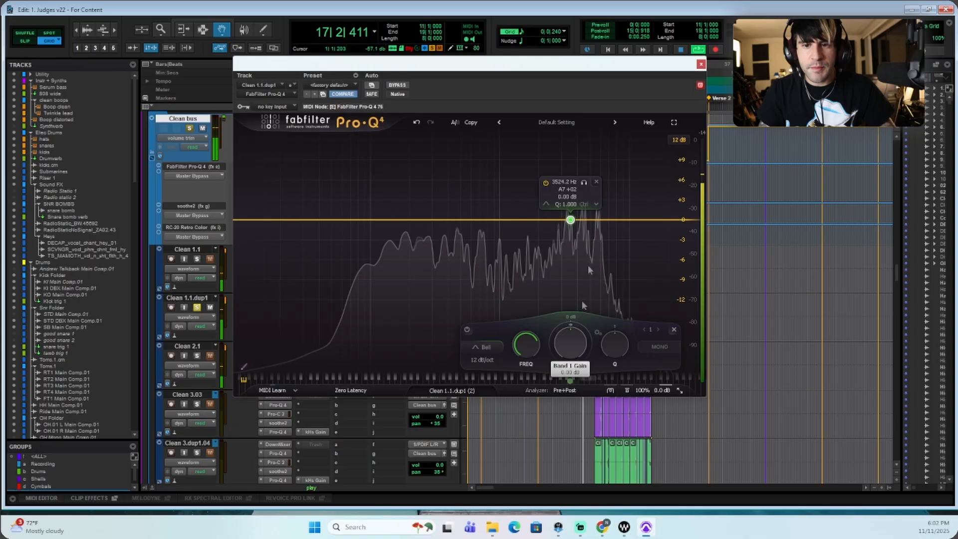
{"action": "left_click", "coordinate": [596, 204]}
{"action": "left_click", "coordinate": [629, 238]}
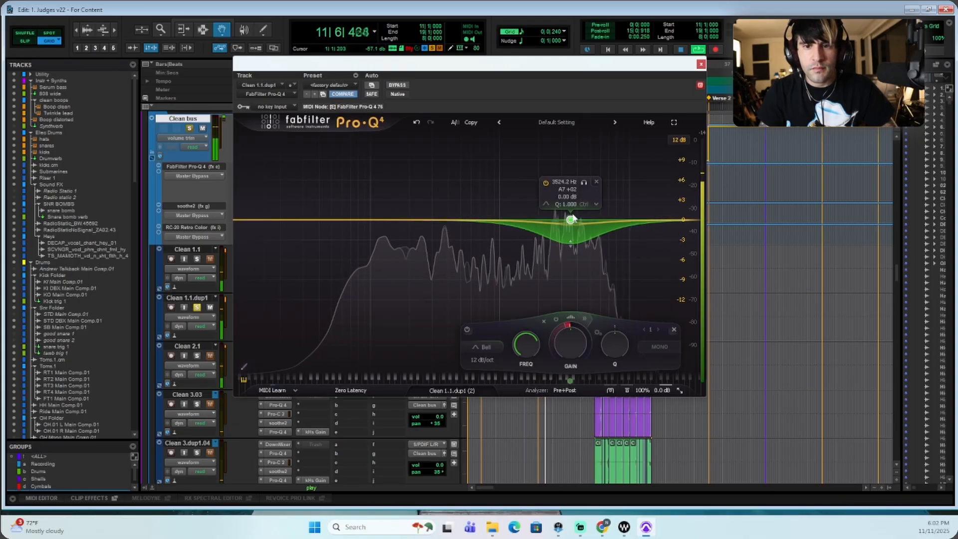
Step: Lower the dynamic 3524 Hz band's gain to -1.47 dB and add a second dynamic bell cut at about 972 Hz with 0 dB gain
{"action": "left_click_drag", "start_coordinate": [564, 339], "coordinate": [565, 359]}
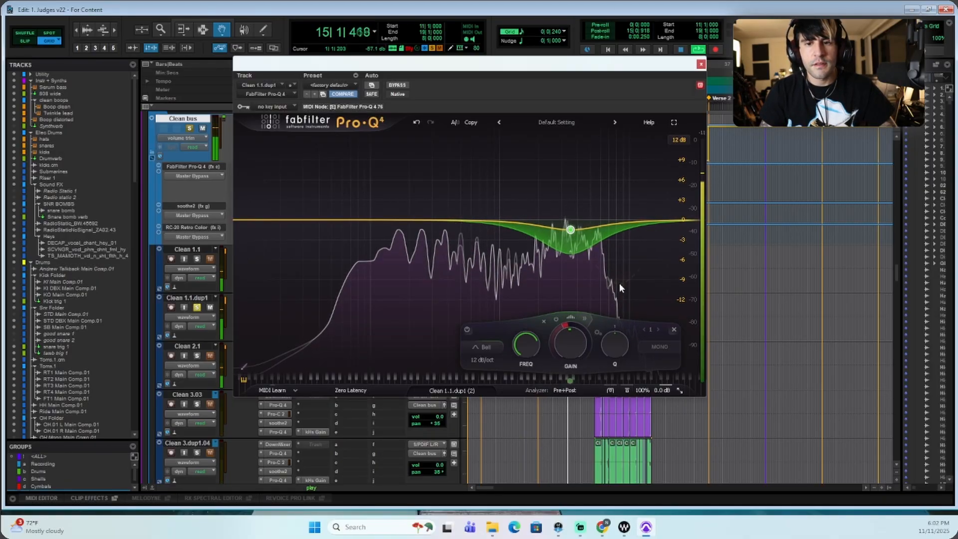
{"action": "mouse_move", "coordinate": [619, 284]}
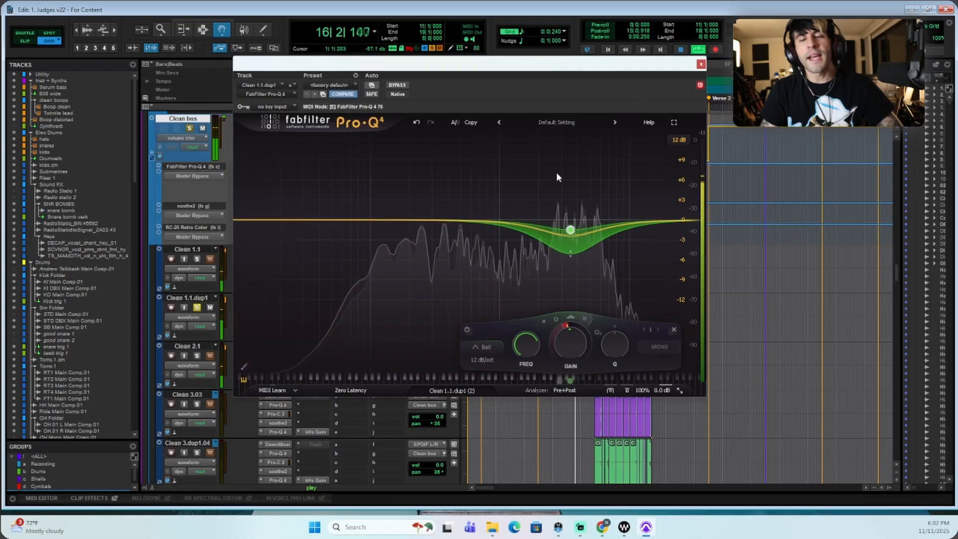
{"action": "left_click", "coordinate": [483, 214]}
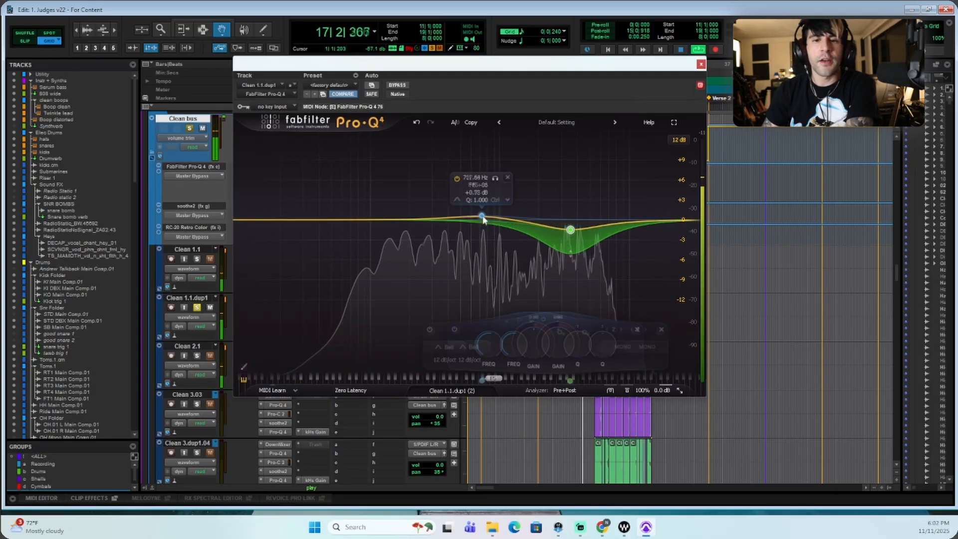
{"action": "left_click_drag", "start_coordinate": [497, 176], "coordinate": [513, 178]}
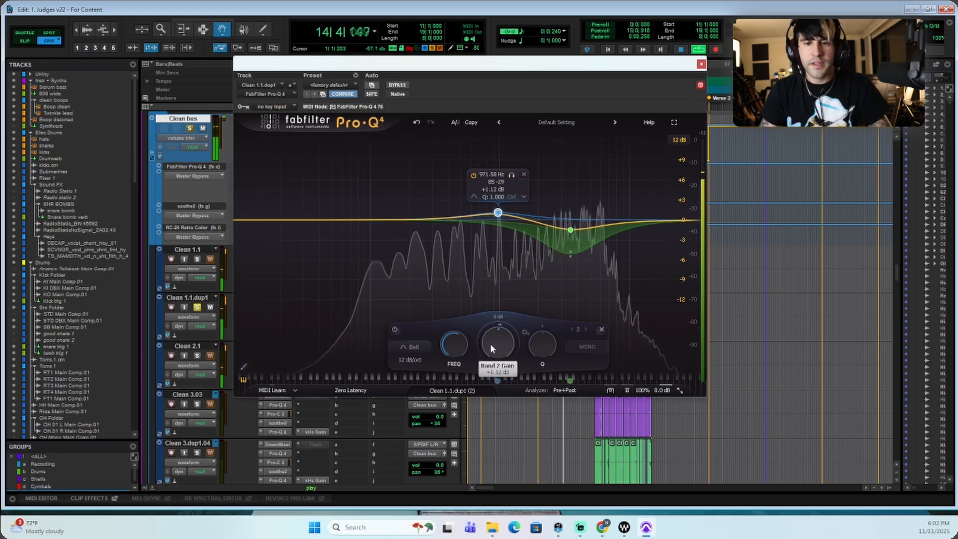
{"action": "left_click", "coordinate": [492, 345], "text": "alt"}
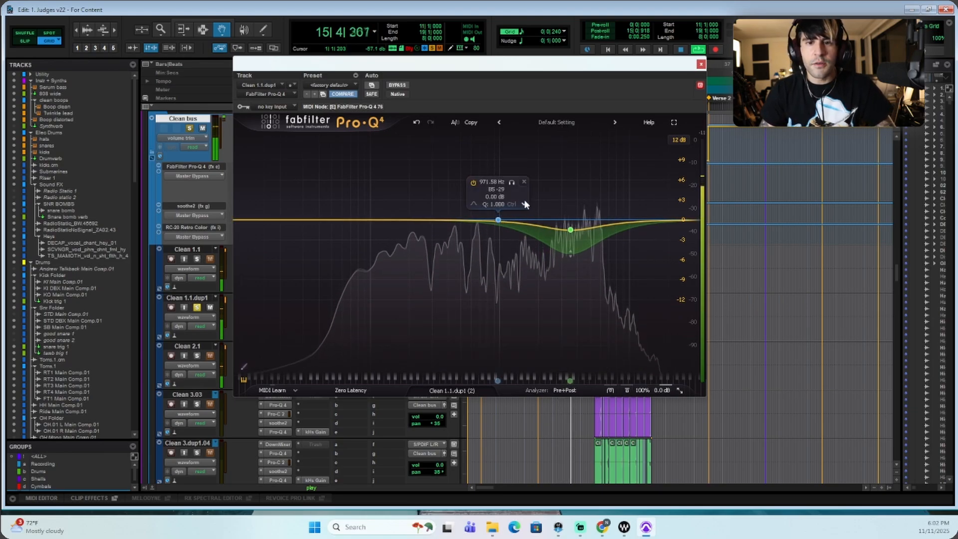
{"action": "right_click", "coordinate": [498, 220]}
{"action": "left_click", "coordinate": [552, 239]}
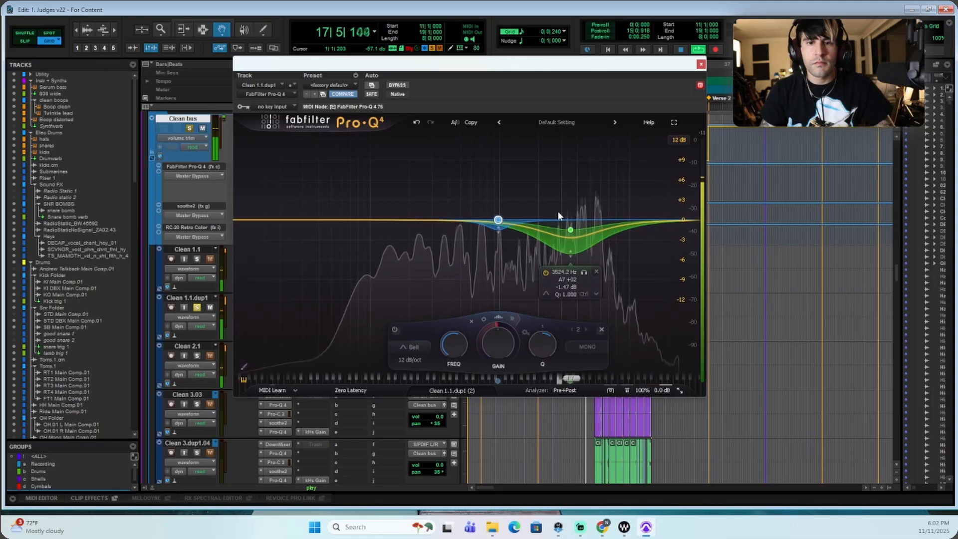
{"action": "mouse_move", "coordinate": [504, 235]}
{"action": "left_click_drag", "start_coordinate": [501, 232], "coordinate": [500, 239]}
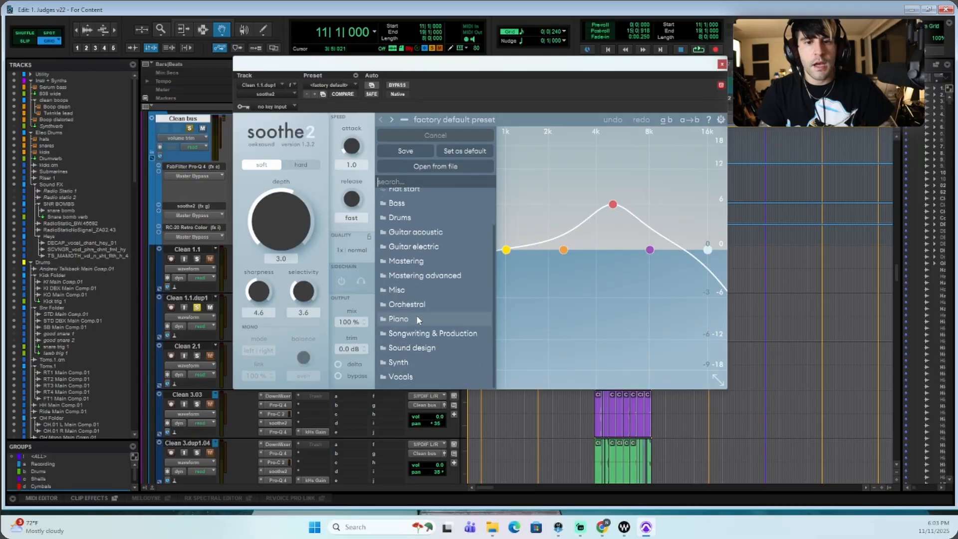
Step: Load the Guitar de-spike preset from soothe2's electric guitar presets on the Clean 1.1.dup1 track
{"action": "scroll", "coordinate": [413, 330], "scroll_direction": "up", "scroll_amount": 2}
{"action": "mouse_move", "coordinate": [421, 292]}
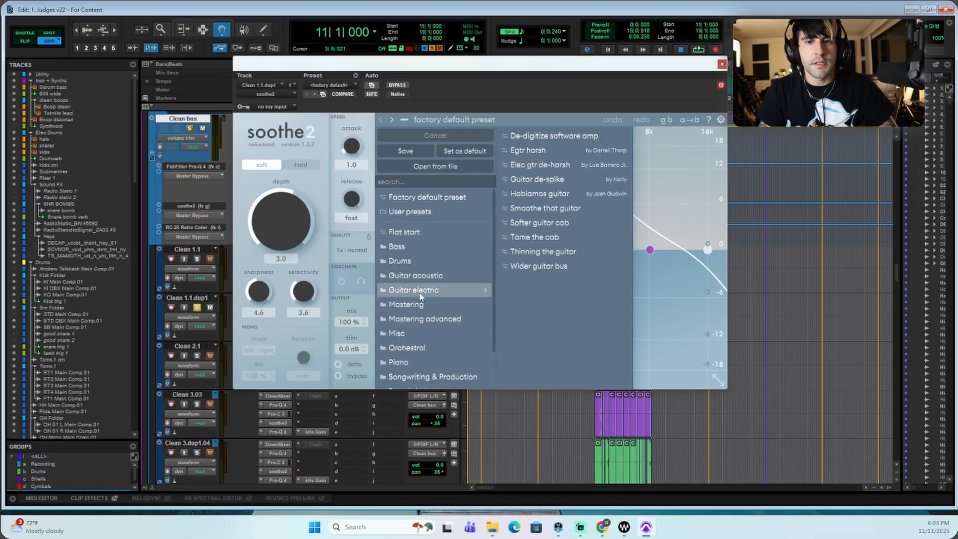
{"action": "left_click", "coordinate": [559, 184]}
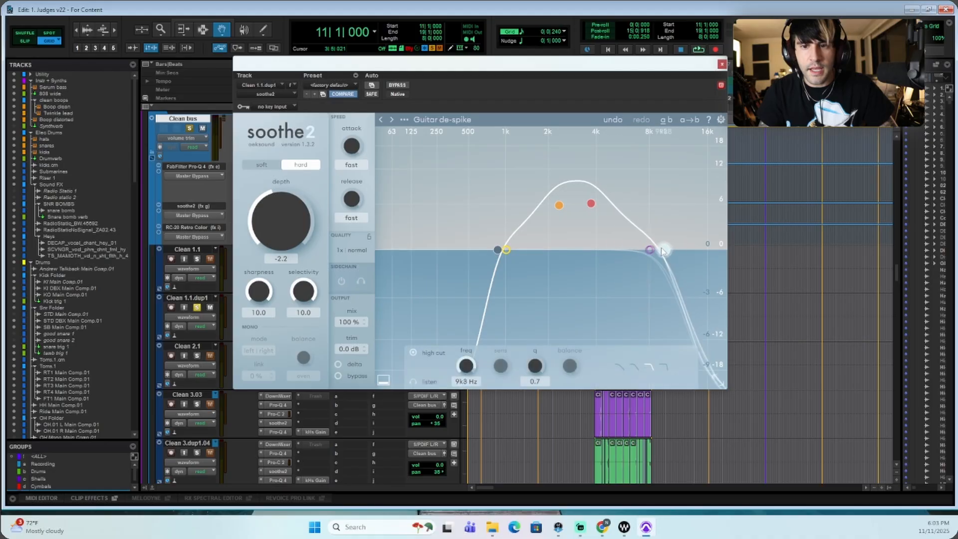
Step: Set soothe2's depth to 0.1 and its high cut to 8.1 kHz, and audition the delta signal
{"action": "mouse_move", "coordinate": [294, 215]}
{"action": "left_mouse_down"}
{"action": "mouse_move", "coordinate": [295, 204]}
{"action": "mouse_move", "coordinate": [289, 216]}
{"action": "left_mouse_up"}
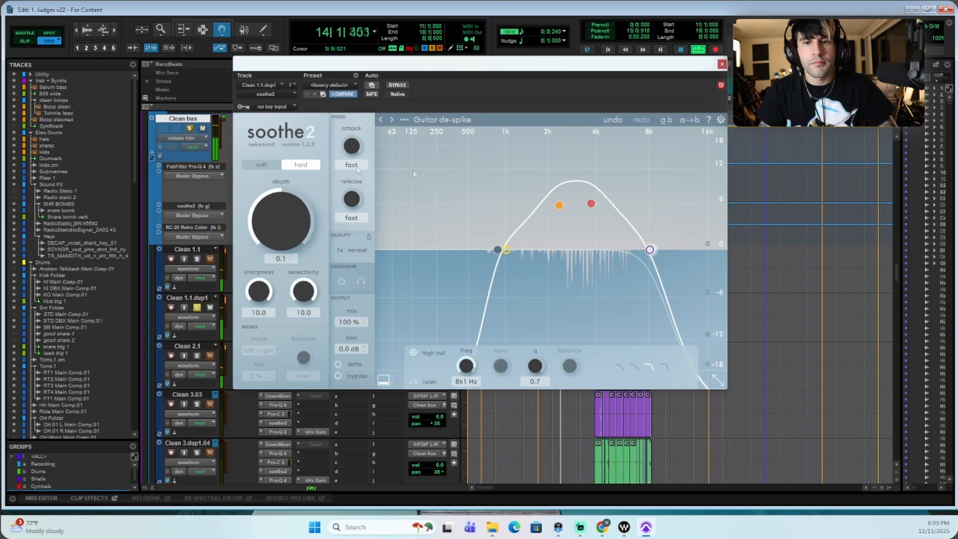
{"action": "left_click", "coordinate": [339, 366]}
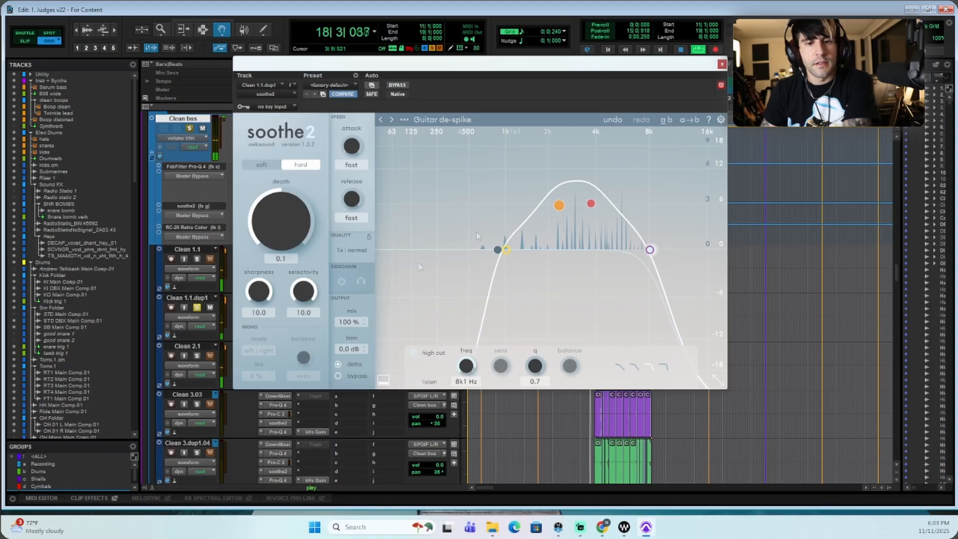
{"action": "left_click", "coordinate": [336, 366]}
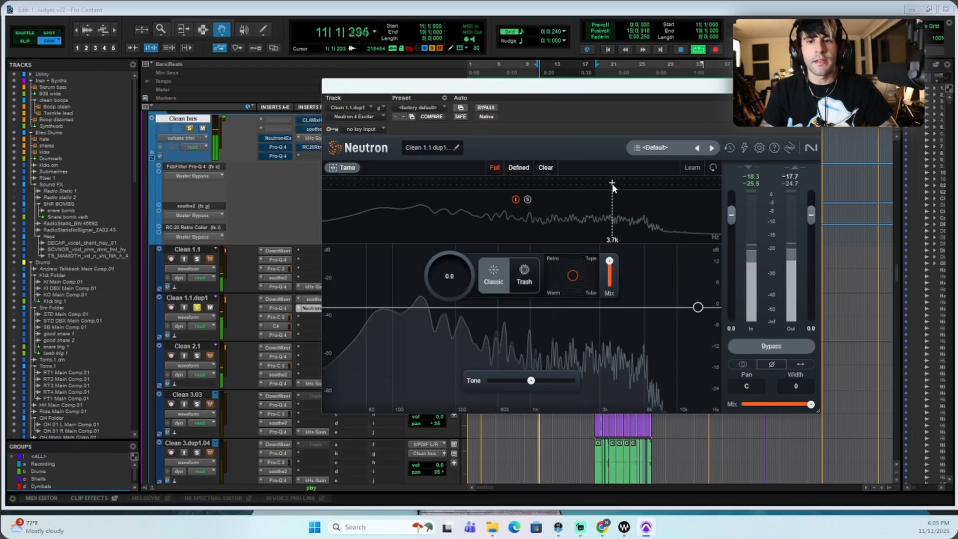
Step: Split the Neutron 4 Exciter into two bands with the crossover below 3.7 kHz, and give the upper band Tape character and 7.0 drive
{"action": "left_click", "coordinate": [613, 183]}
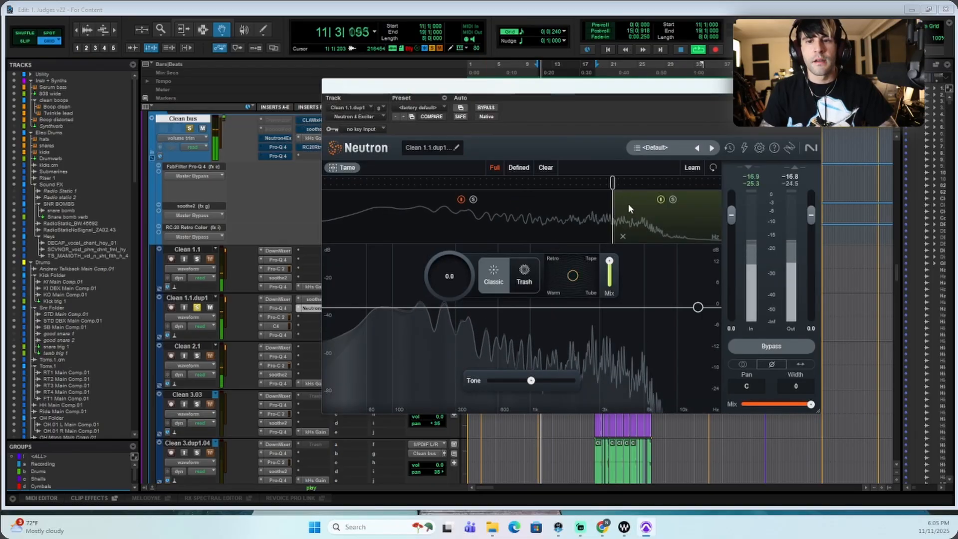
{"action": "left_click_drag", "start_coordinate": [612, 182], "coordinate": [576, 182]}
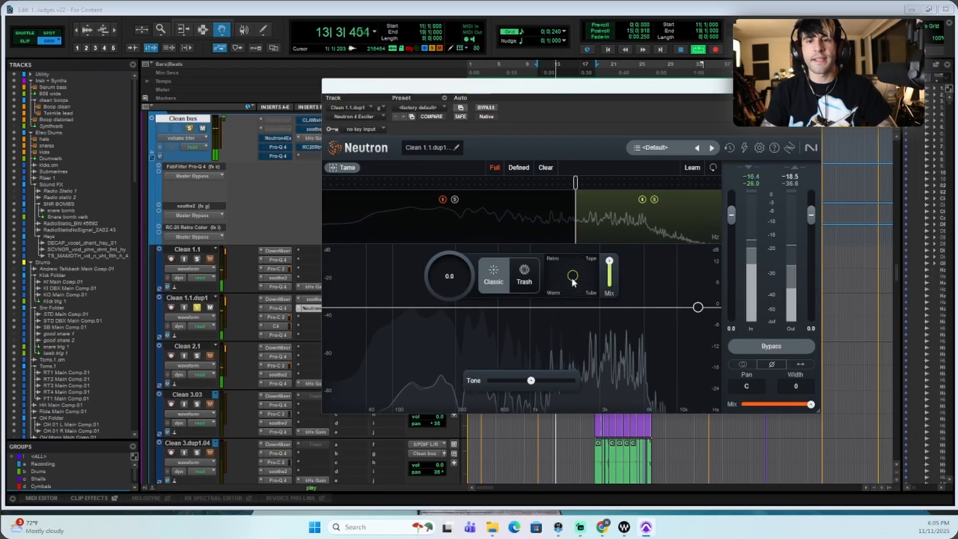
{"action": "left_click_drag", "start_coordinate": [573, 275], "coordinate": [593, 260]}
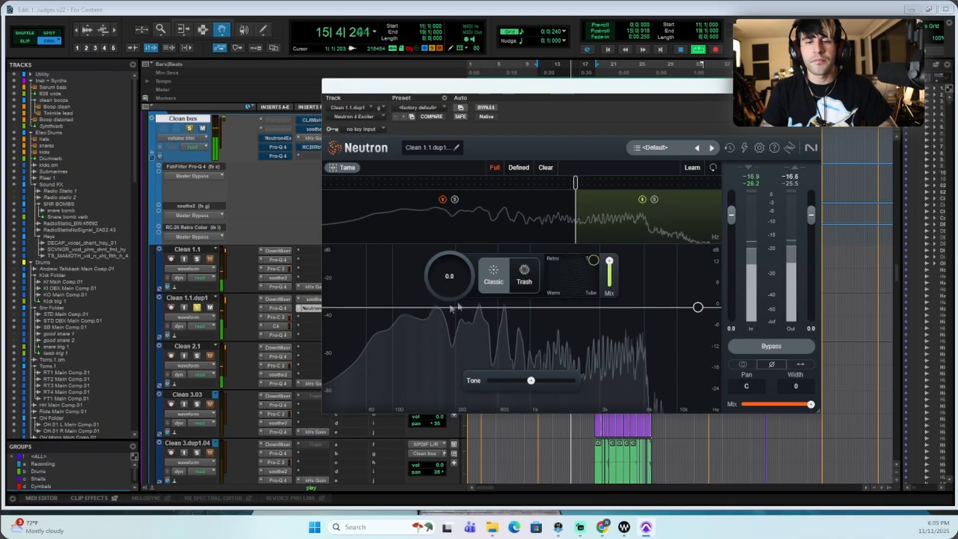
{"action": "left_click_drag", "start_coordinate": [448, 272], "coordinate": [457, 223]}
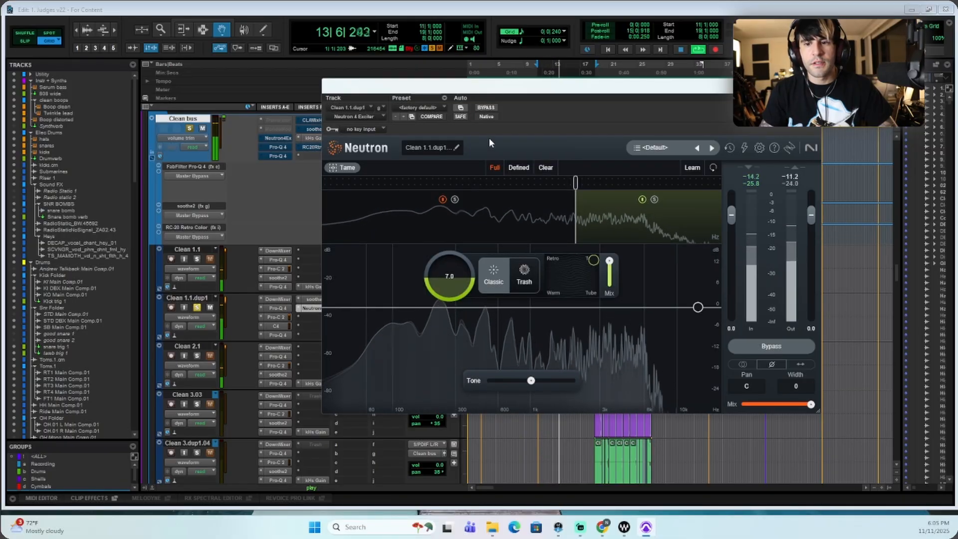
Step: Compare the guitar sound with the Neutron 4 Exciter bypassed and active
{"action": "left_click", "coordinate": [756, 349]}
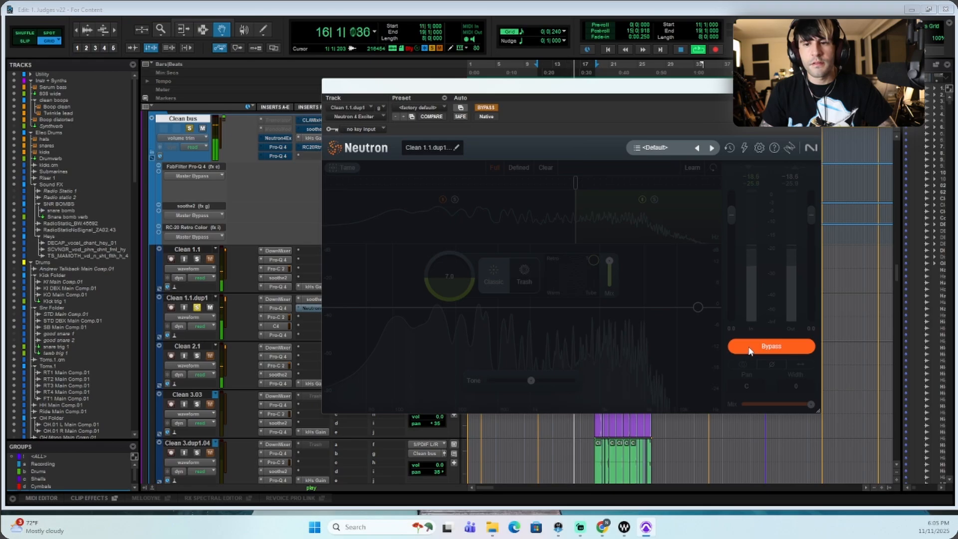
{"action": "left_click", "coordinate": [749, 351]}
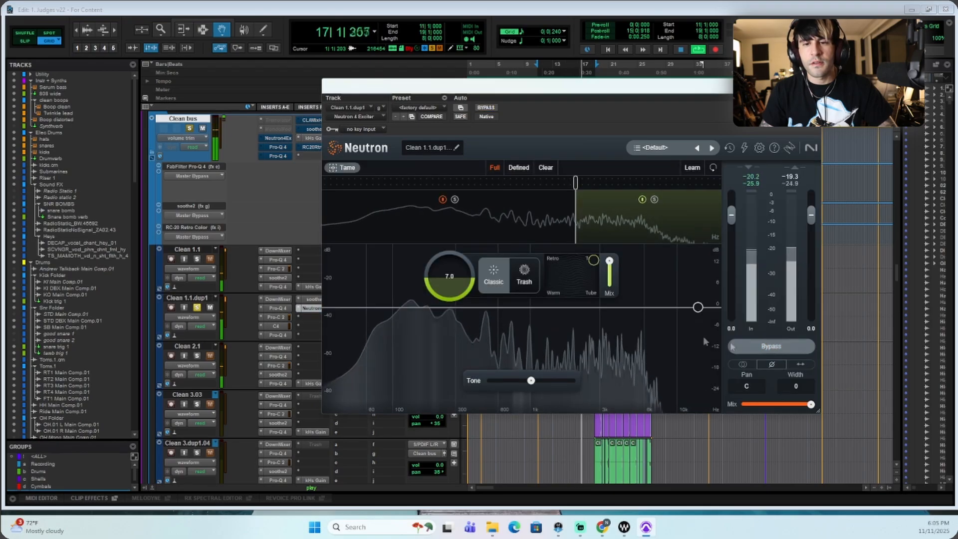